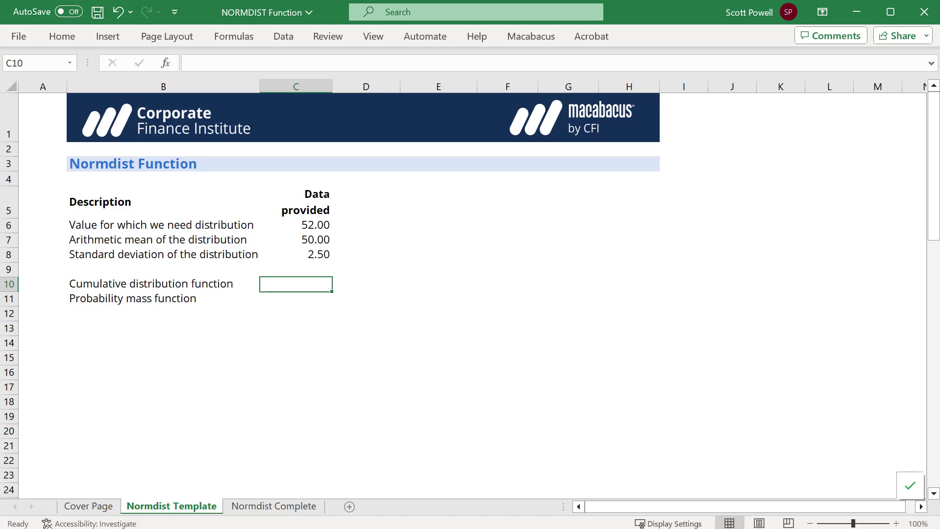
# Step: Check the inputs in C6, C7 and C8, then return to C10 to start =NORMDIST
pyautogui.press('Up')
pyautogui.press('Up')
pyautogui.press('Up')
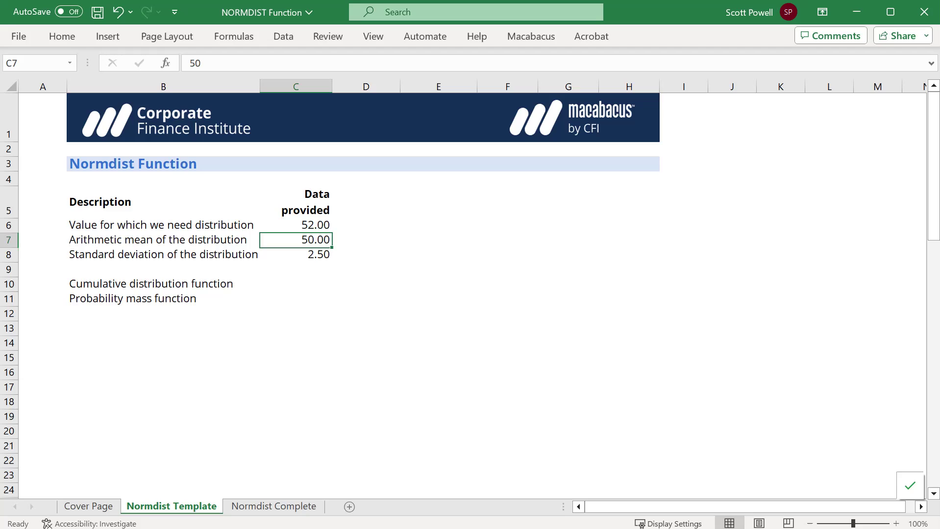
pyautogui.press('Up')
pyautogui.press('Down')
pyautogui.press('Down')
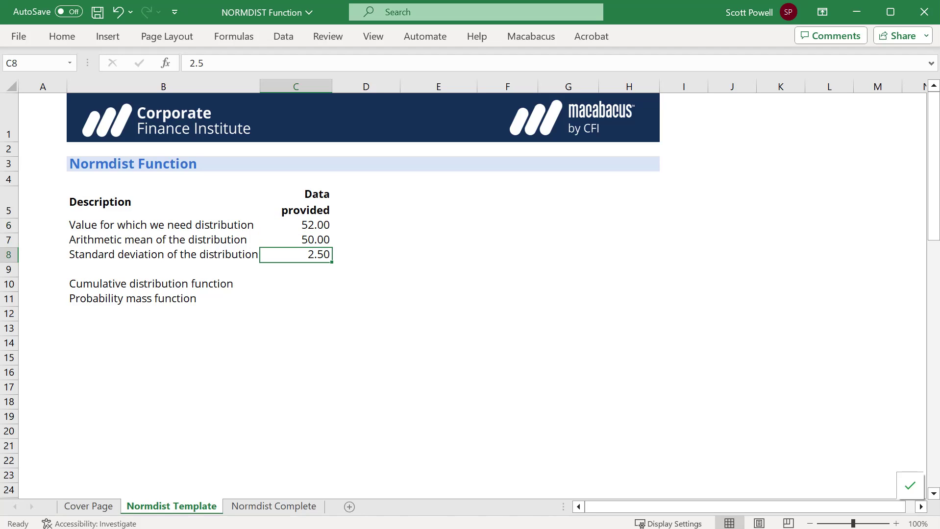
pyautogui.press('Down')
pyautogui.press('Down')
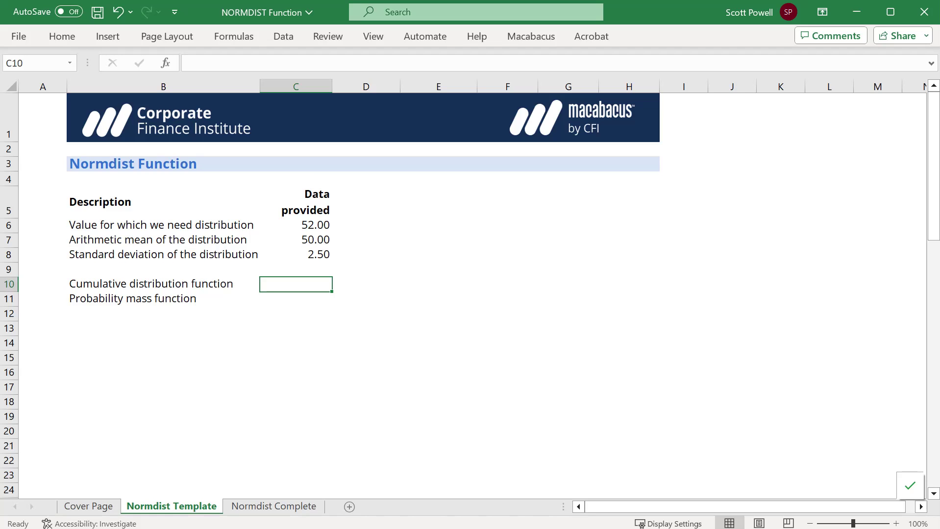
pyautogui.write('=norm')
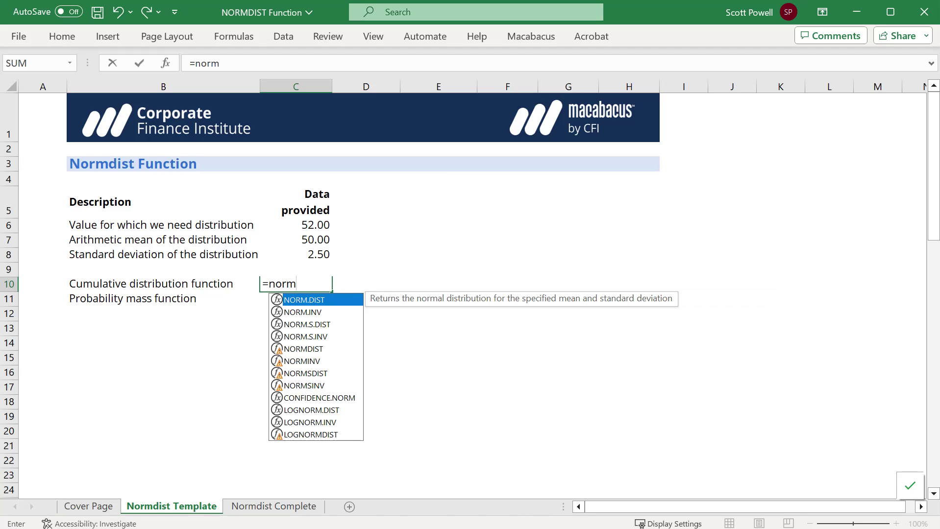
pyautogui.write('d')
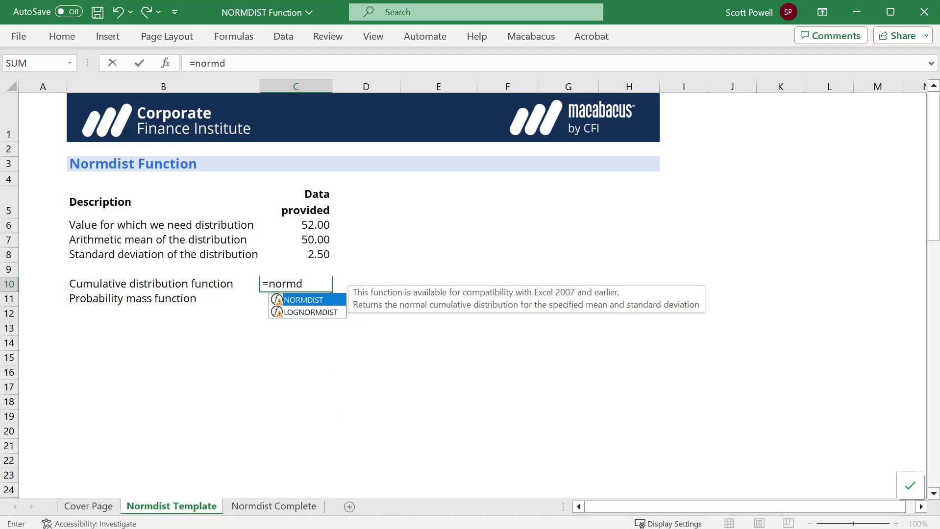
pyautogui.write('ist')
pyautogui.write('(')
# Step: Enter =NORMDIST(C6,C7,C8,TRUE) in C10, returning 0.788144601
pyautogui.press('Up')
pyautogui.press('Up')
pyautogui.press('Up')
pyautogui.press('Up')
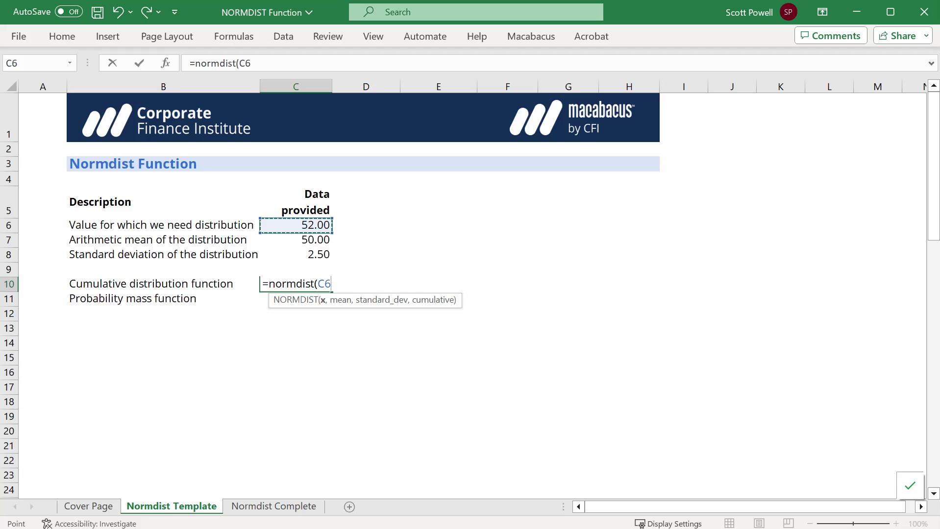
pyautogui.write(',')
pyautogui.press('Up')
pyautogui.press('Up')
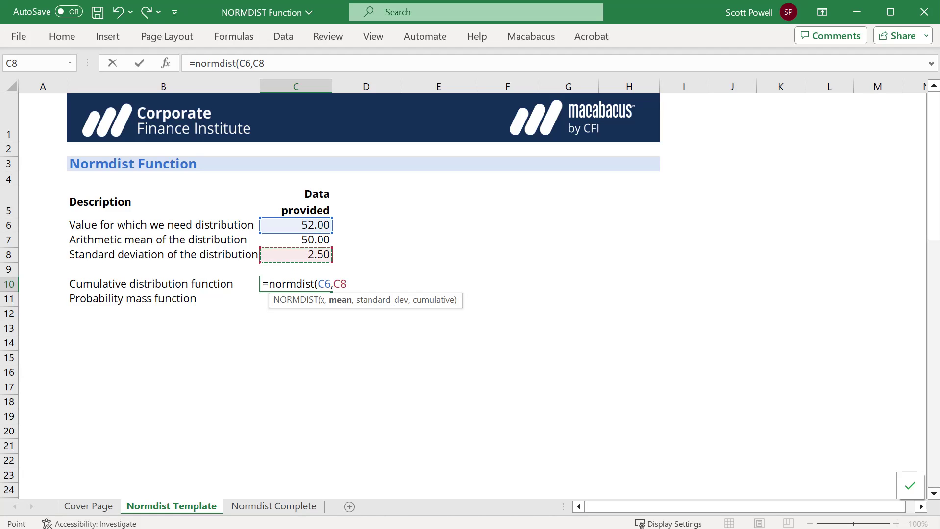
pyautogui.press('Up')
pyautogui.write(',')
pyautogui.press('Up')
pyautogui.press('Up')
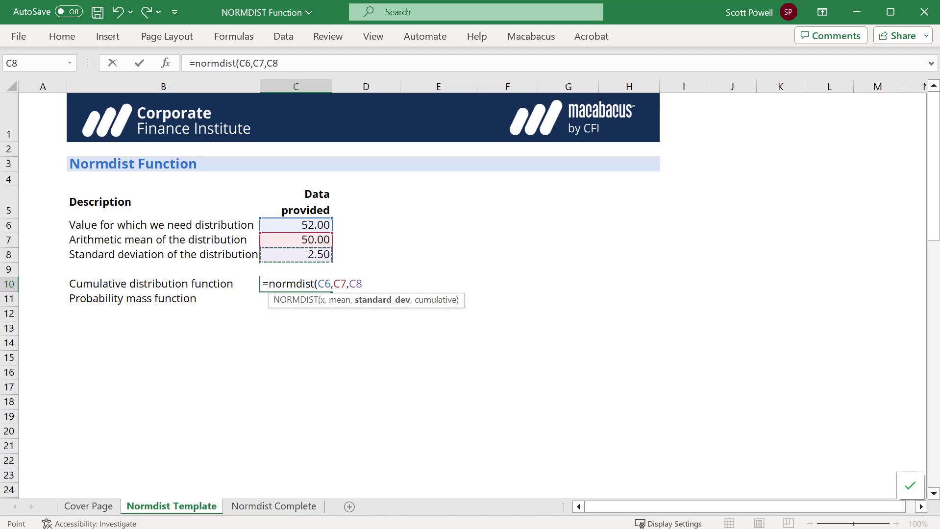
pyautogui.write(',')
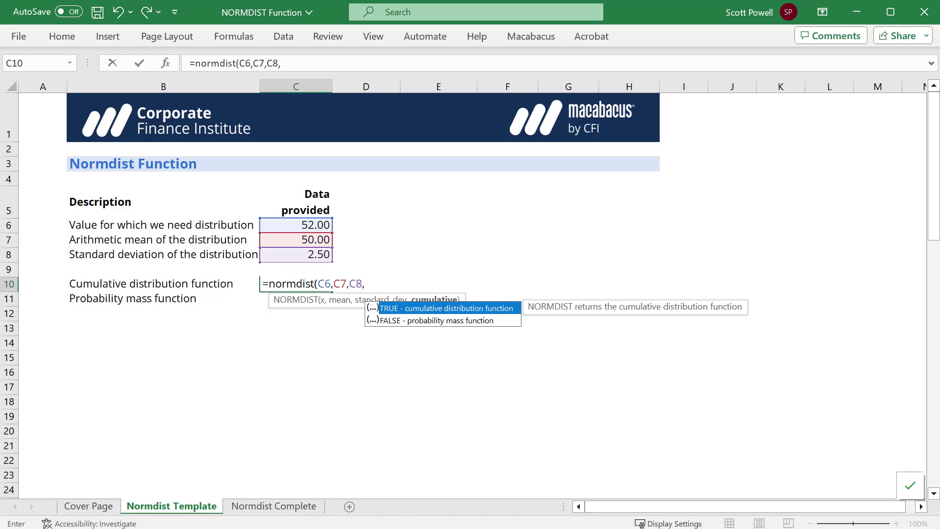
pyautogui.write('true')
pyautogui.write(')')
pyautogui.press('Return')
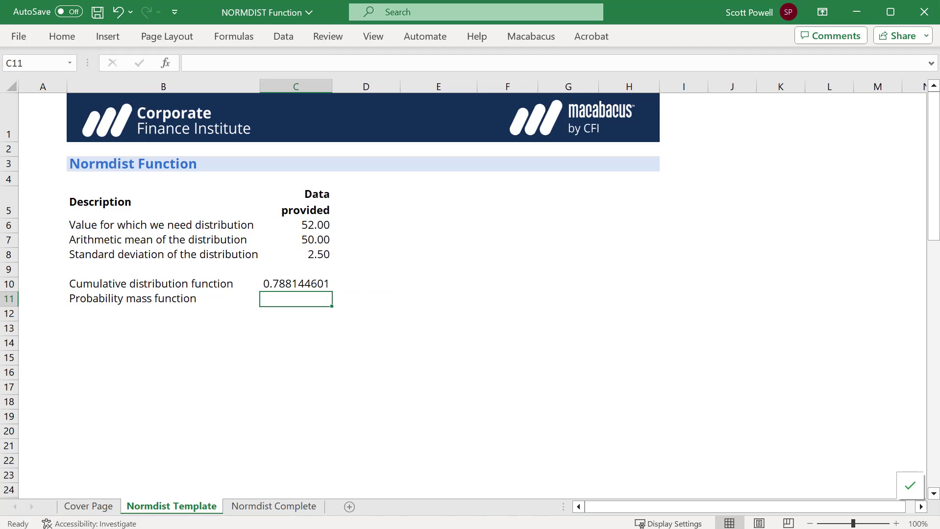
pyautogui.write('=nor')
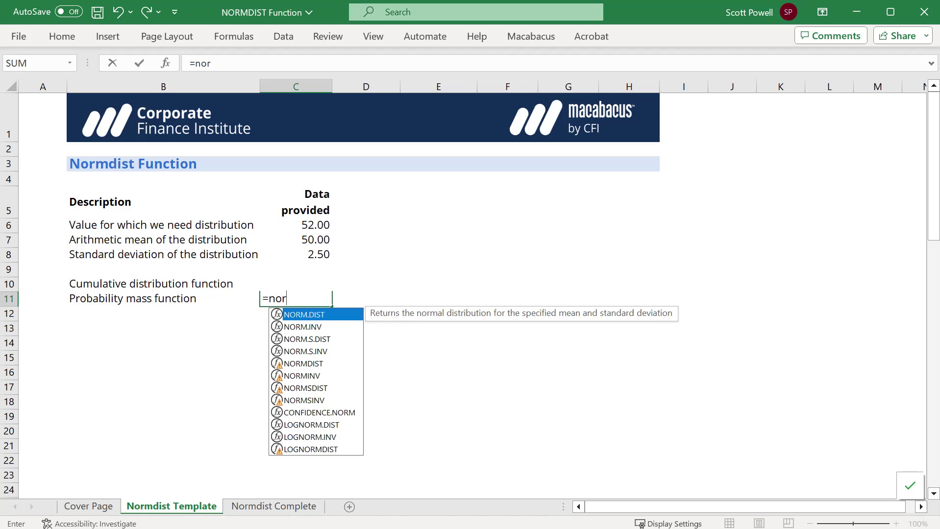
pyautogui.write('mdist')
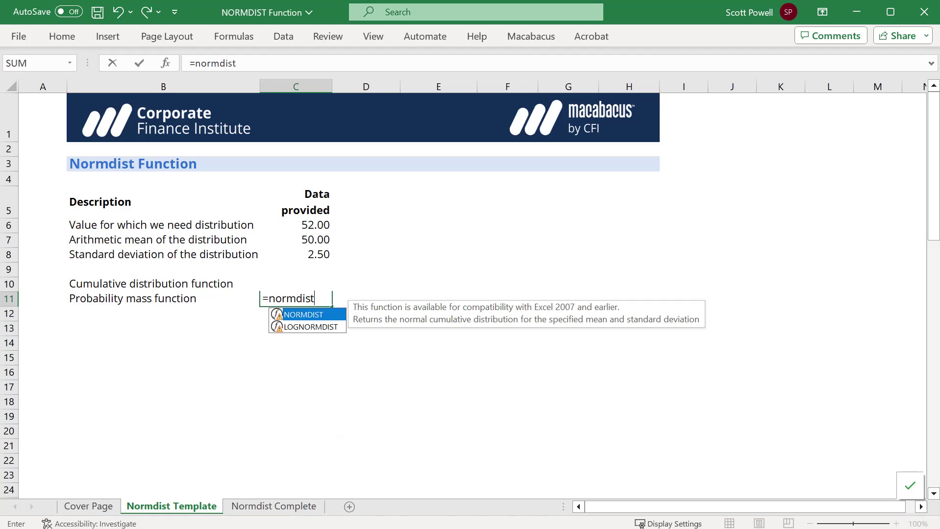
pyautogui.write('(')
# Step: Enter =NORMDIST(C6,C7,C8,FALSE) in C11, returning 0.115876621
pyautogui.press('Up')
pyautogui.press('Up')
pyautogui.press('Up')
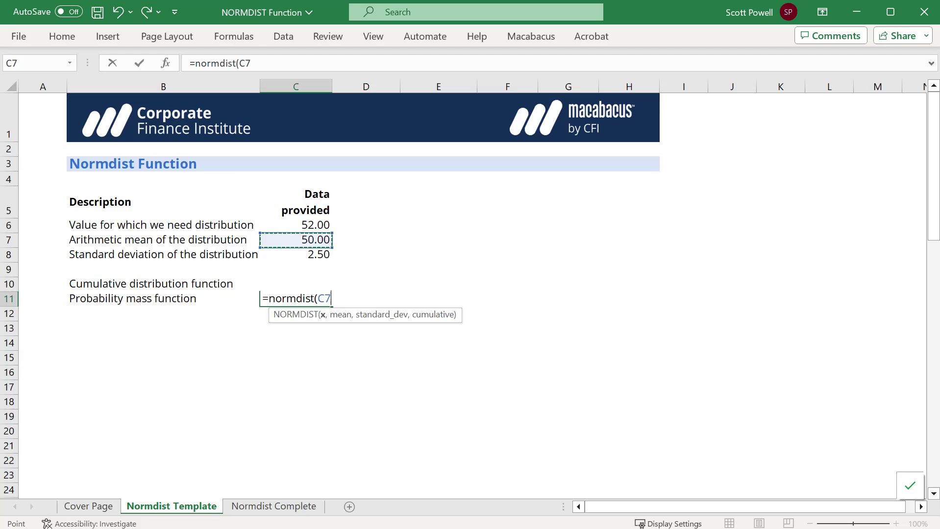
pyautogui.press('Up')
pyautogui.write(',')
pyautogui.press('Up')
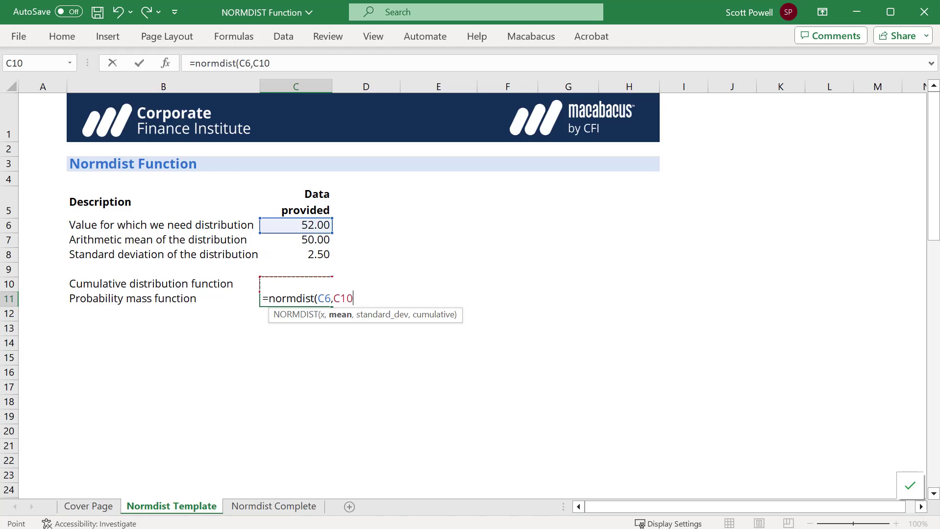
pyautogui.press('Up')
pyautogui.press('Up')
pyautogui.press('Up')
pyautogui.write(',')
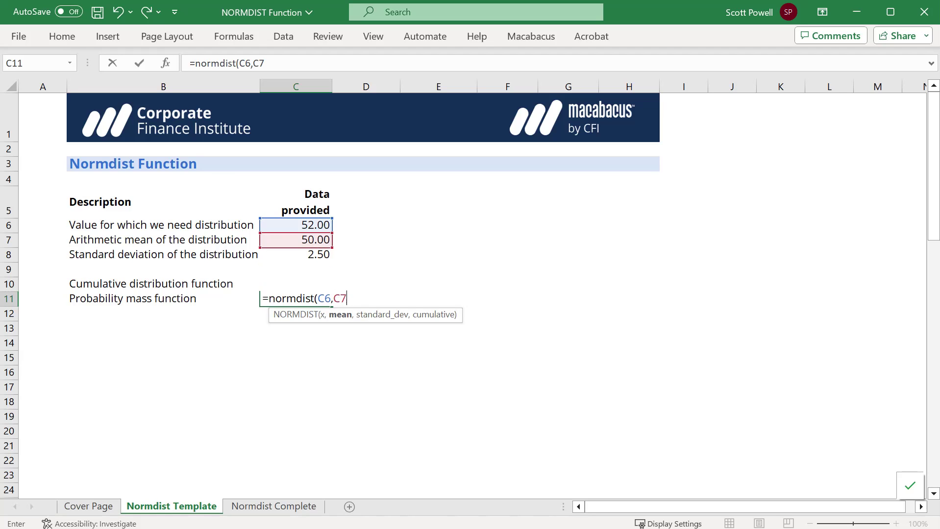
pyautogui.press('Up')
pyautogui.press('Up')
pyautogui.press('Up')
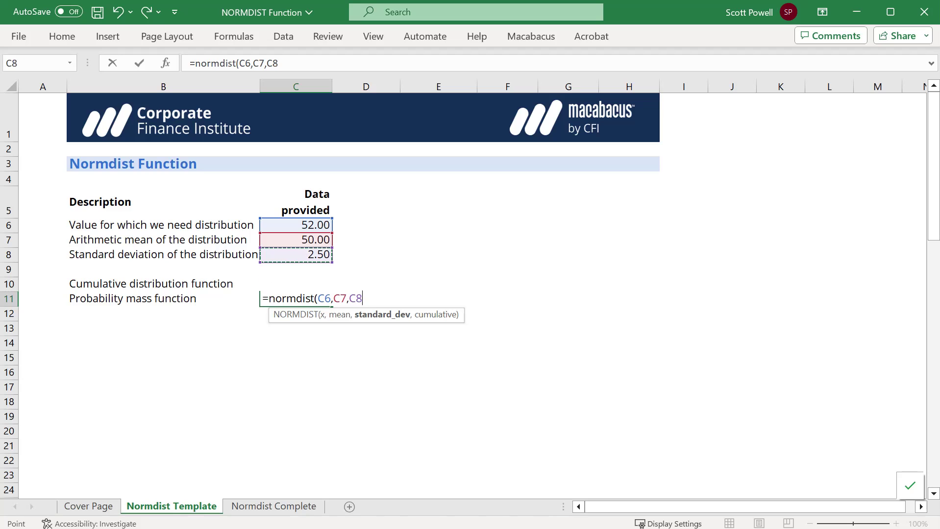
pyautogui.write(',false')
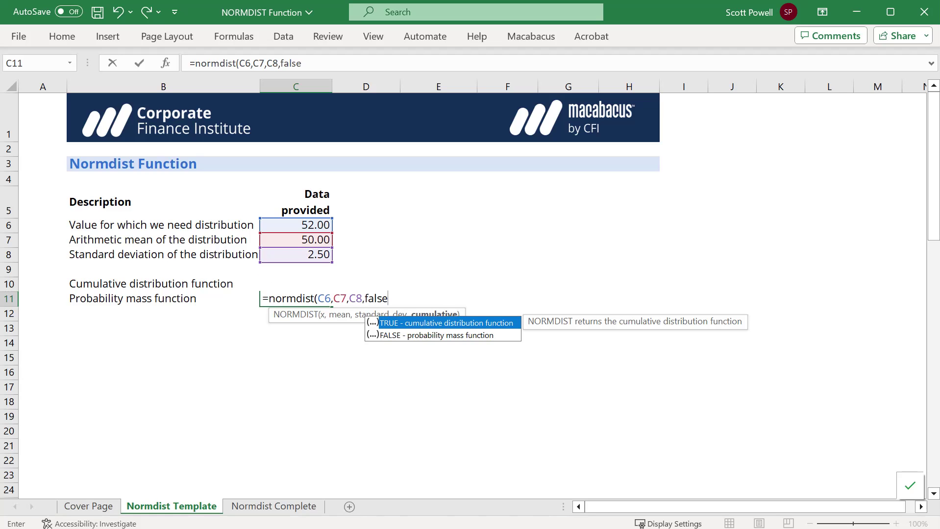
pyautogui.write(')')
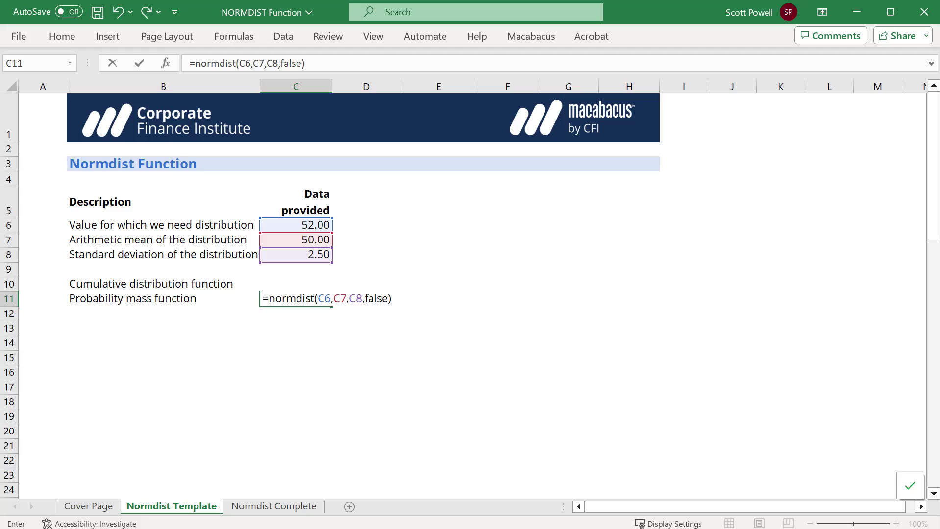
pyautogui.press('Return')
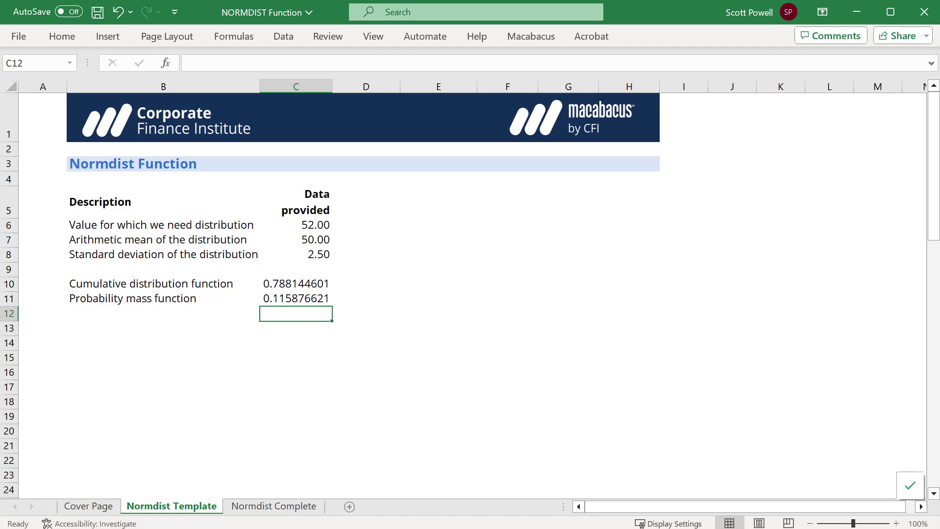
# Step: Change C10's function from NORMDIST to NORM.DIST, still giving 0.788144601
pyautogui.press('Up')
pyautogui.press('Up')
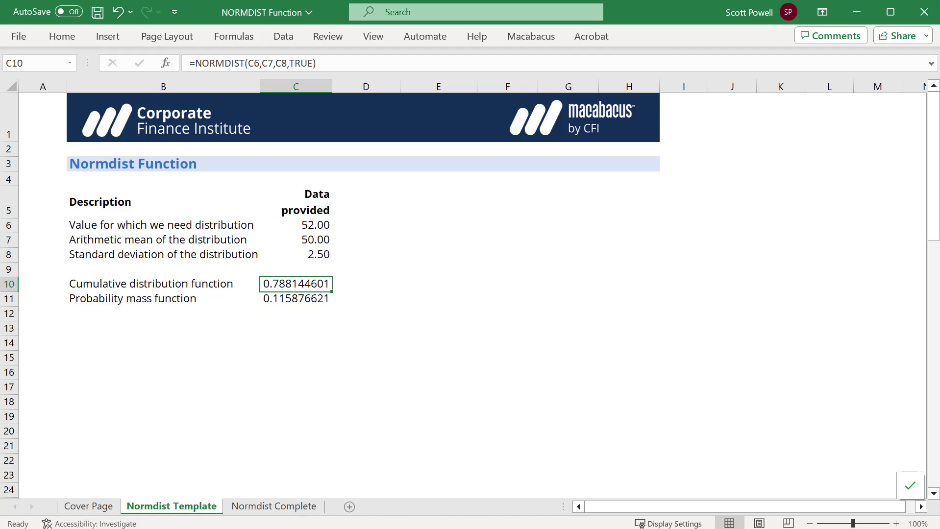
pyautogui.press('F2')
pyautogui.press('Left')
pyautogui.hotkey('ctrl', 'Left')
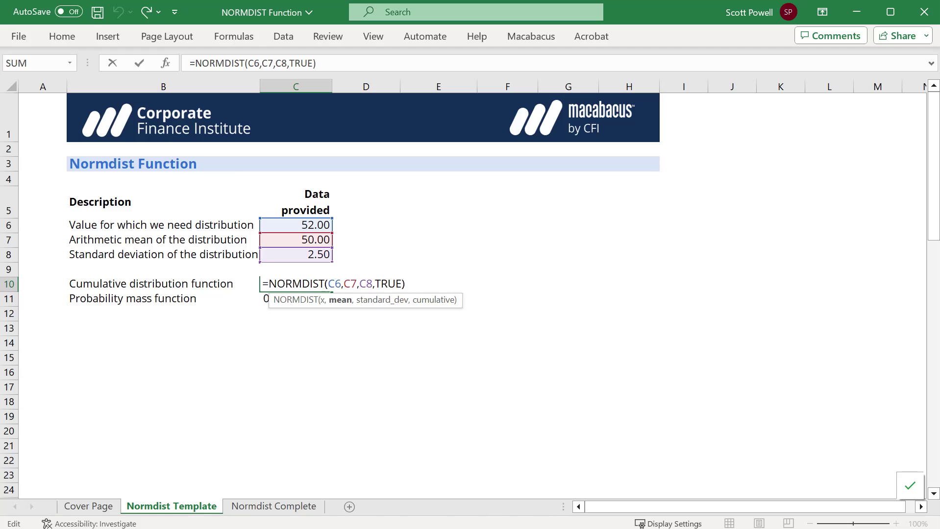
pyautogui.hotkey('ctrl', 'Left')
pyautogui.hotkey('ctrl', 'Left')
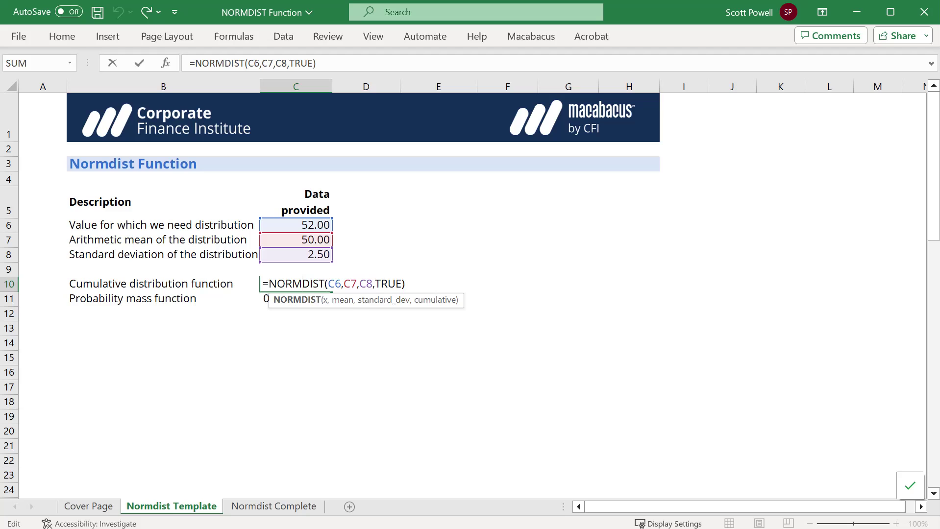
pyautogui.write('.')
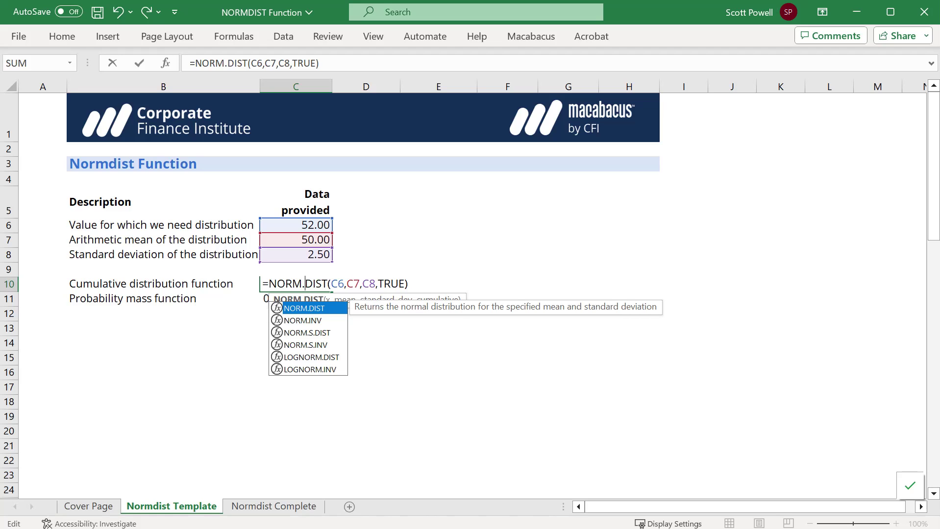
pyautogui.press('Return')
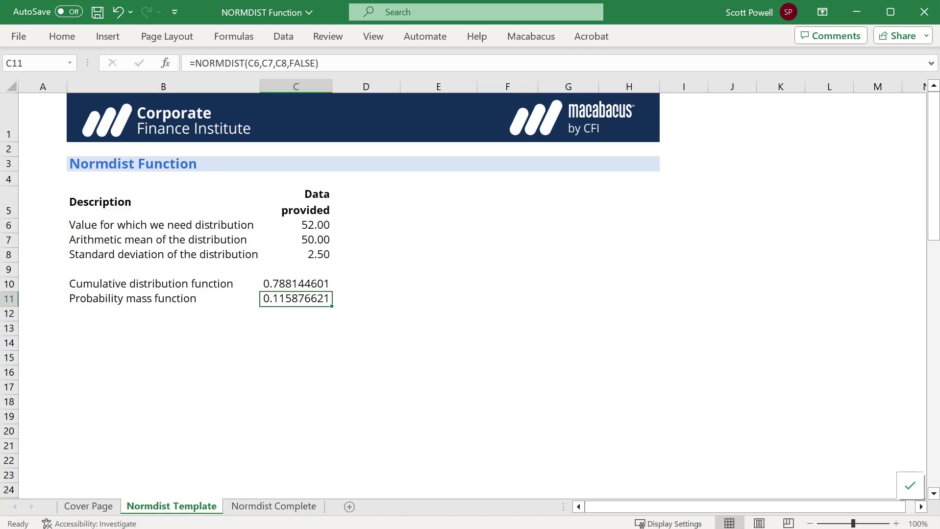